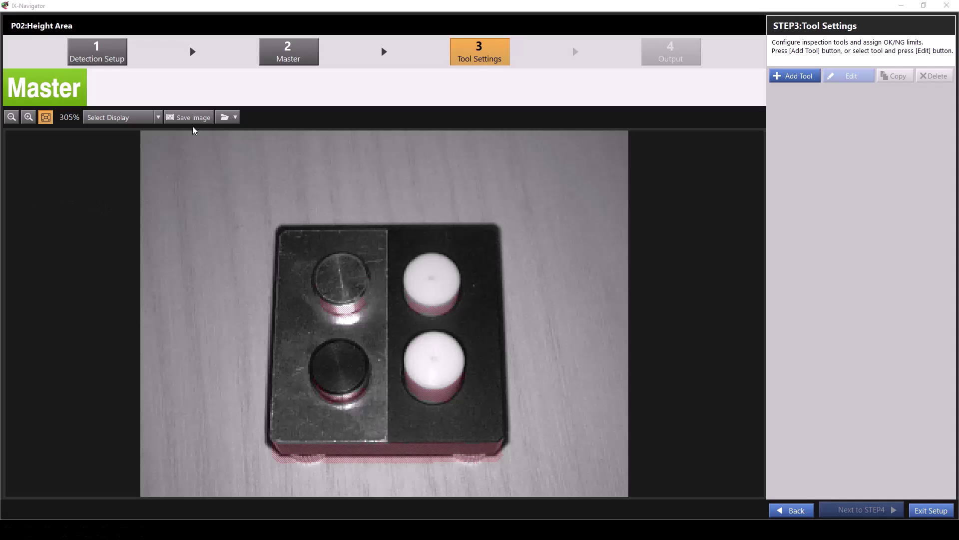
- Add a Height Area tool from the advanced inspection tools
left_click(135, 53)
left_click(775, 77)
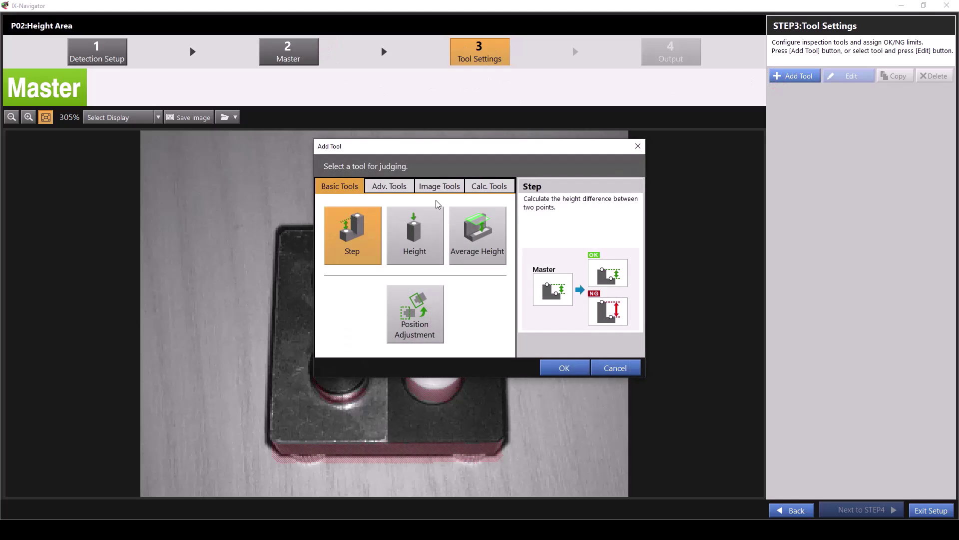
left_click(404, 187)
left_click(443, 226)
left_click(553, 365)
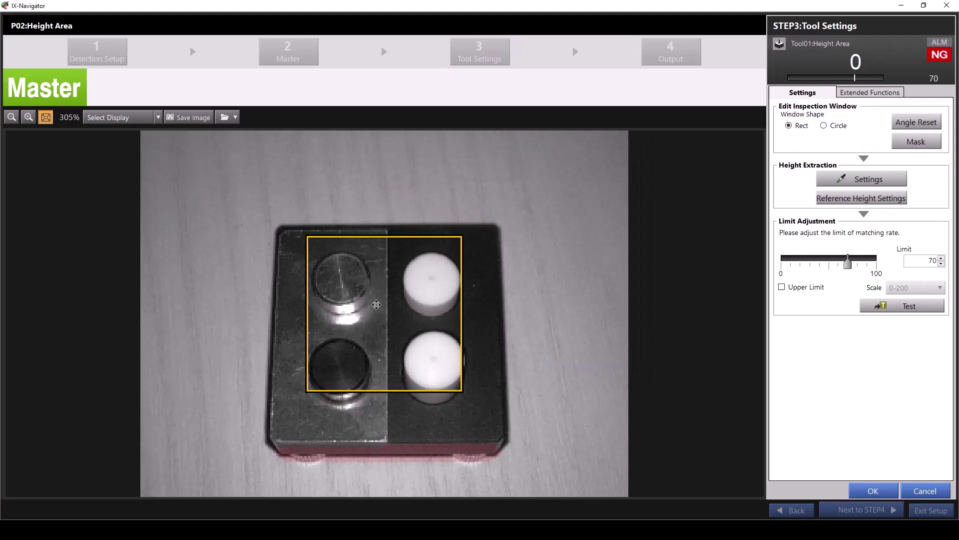
- Fit a circular inspection window around the top-right white cylinder
mouse_move(380, 309)
left_mouse_down()
mouse_move(373, 302)
mouse_move(390, 310)
left_mouse_up()
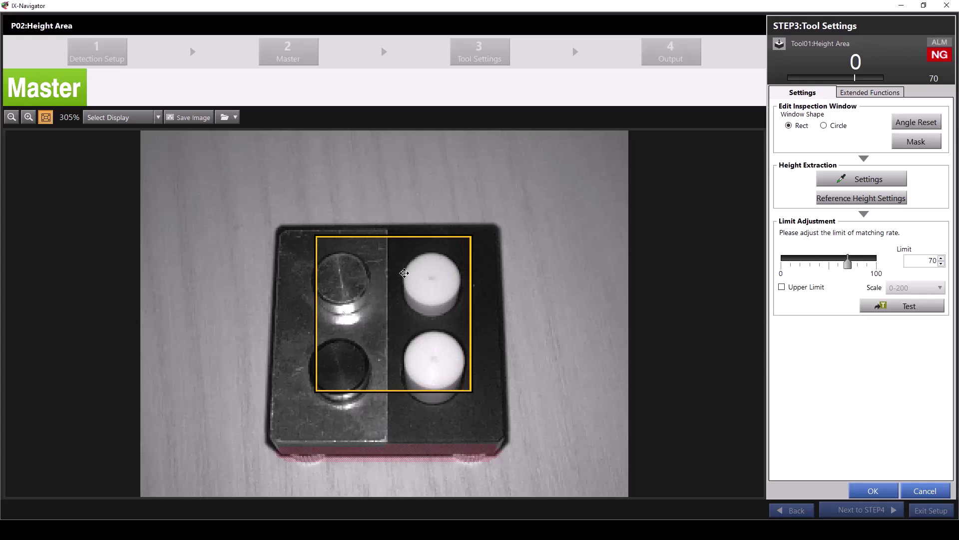
left_click_drag(468, 394, 382, 310)
left_click_drag(348, 274, 436, 274)
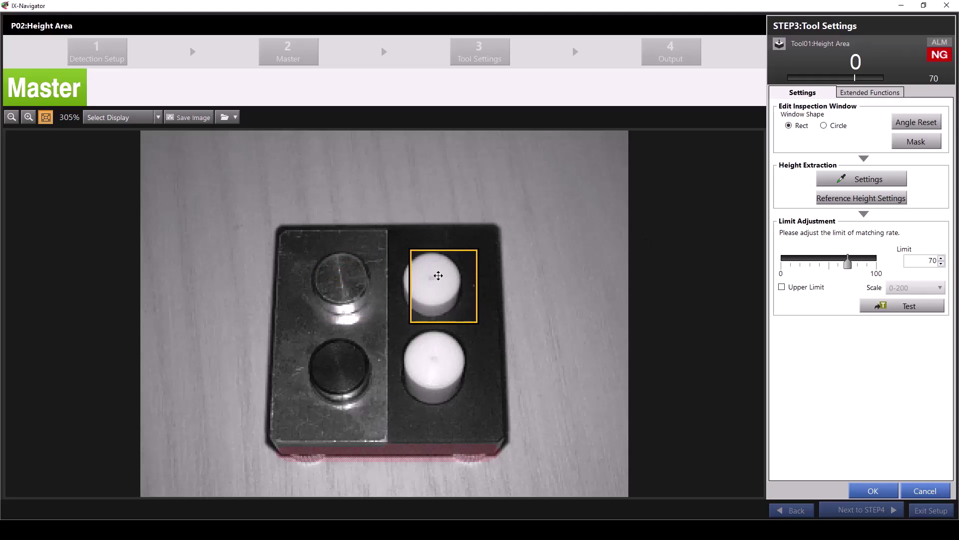
left_click(824, 125)
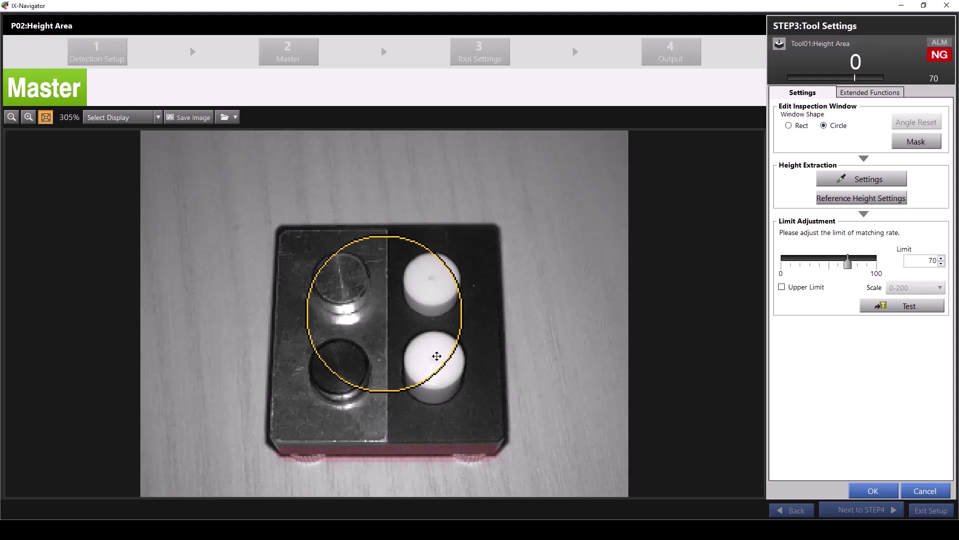
left_click_drag(444, 371, 433, 285)
left_click(434, 291)
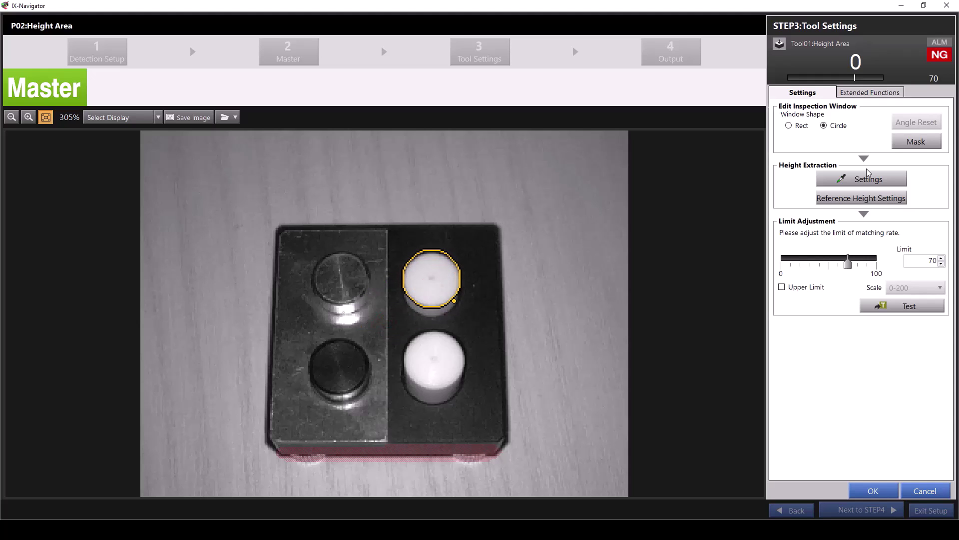
- Start adding a rectangular mask to the tool
left_click(899, 145)
left_click(827, 189)
left_click(376, 289)
- Place the rectangular mask over the top-right cylinder and cut an area out of it
left_click_drag(383, 283, 426, 274)
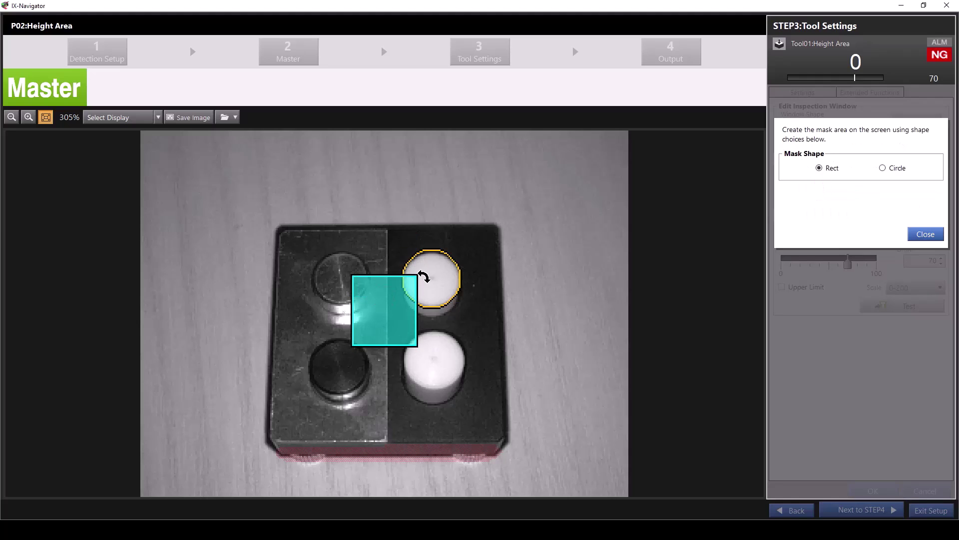
left_click_drag(382, 313, 399, 277)
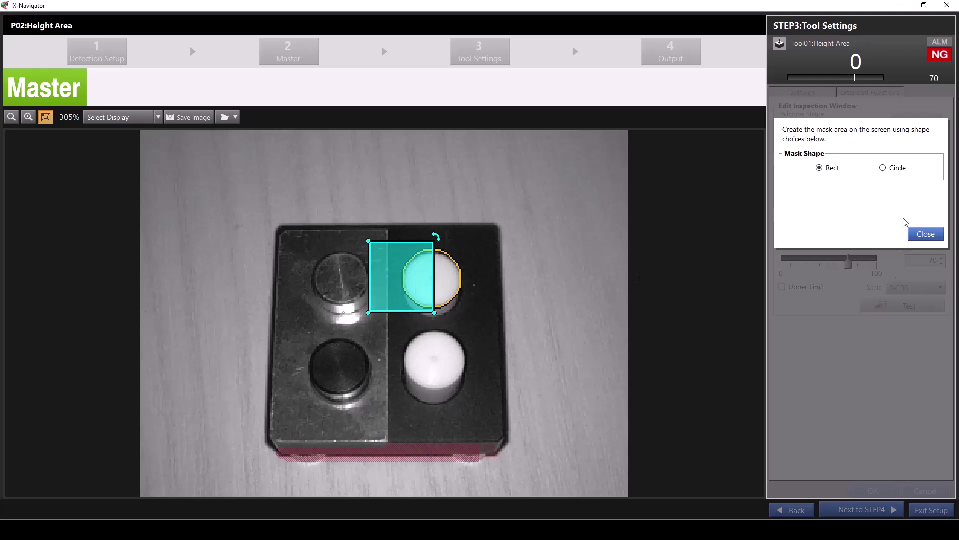
left_click(918, 231)
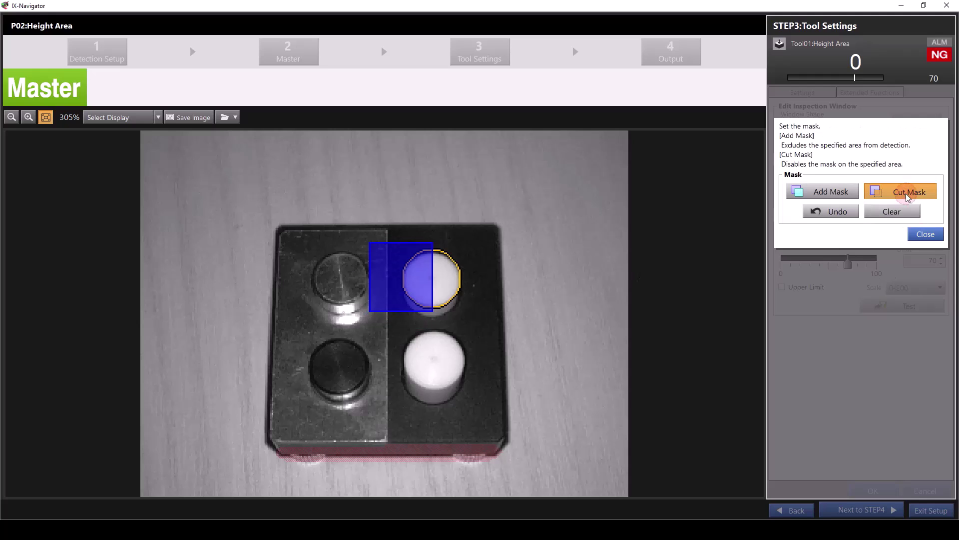
left_click(905, 194)
left_click_drag(382, 323, 402, 318)
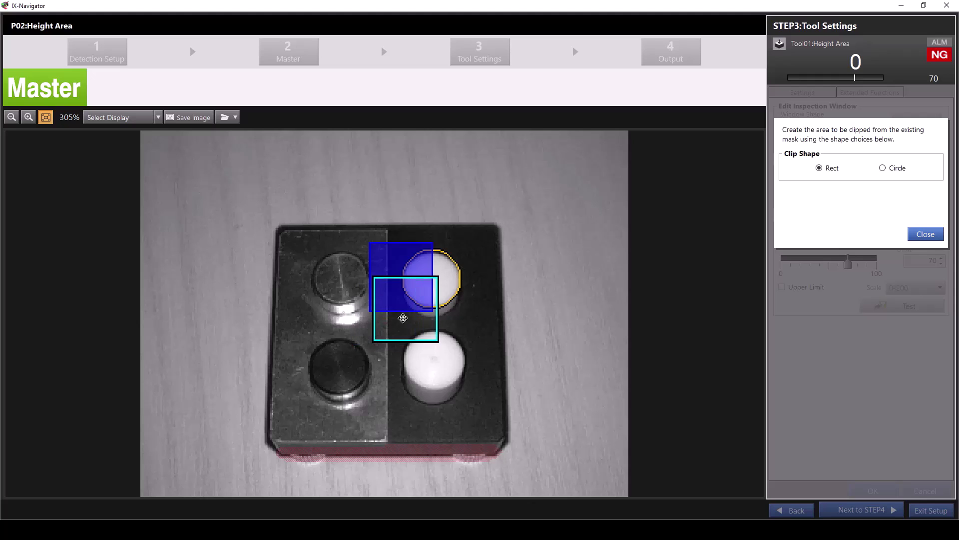
left_click(931, 235)
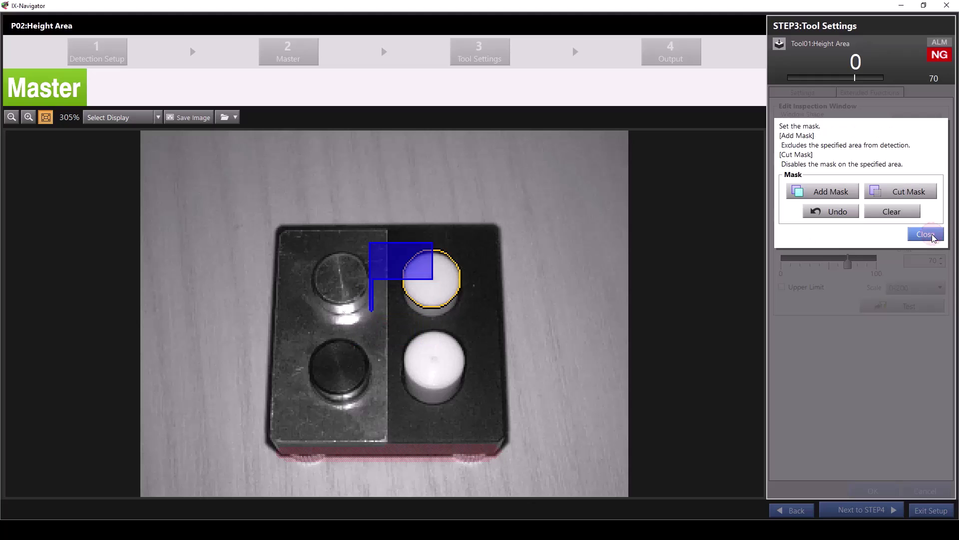
- Delete all masks and close the mask options
left_click(890, 216)
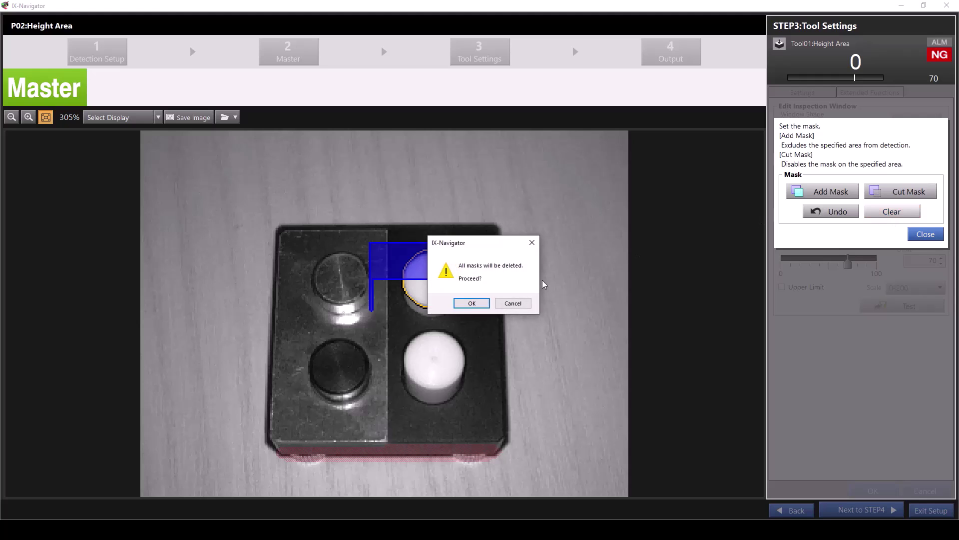
left_click(485, 303)
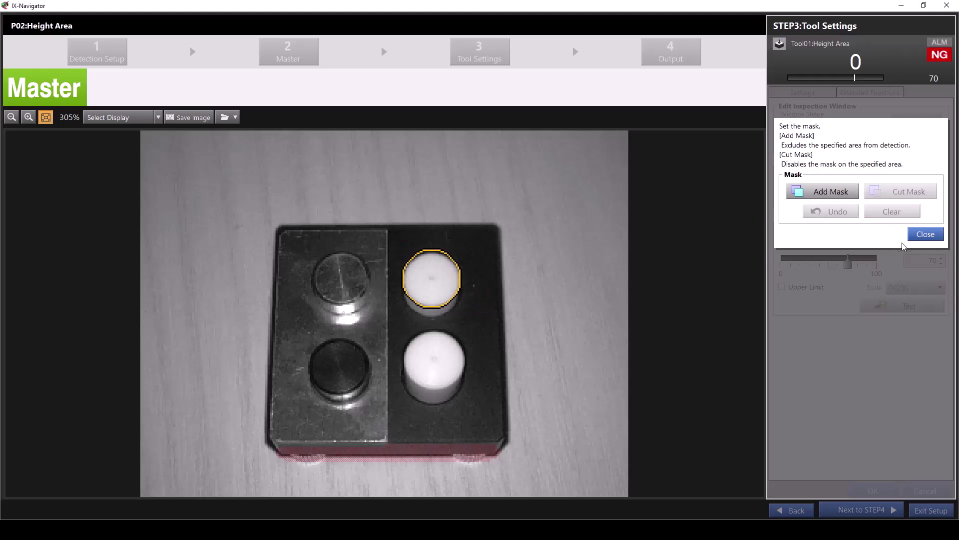
left_click(917, 234)
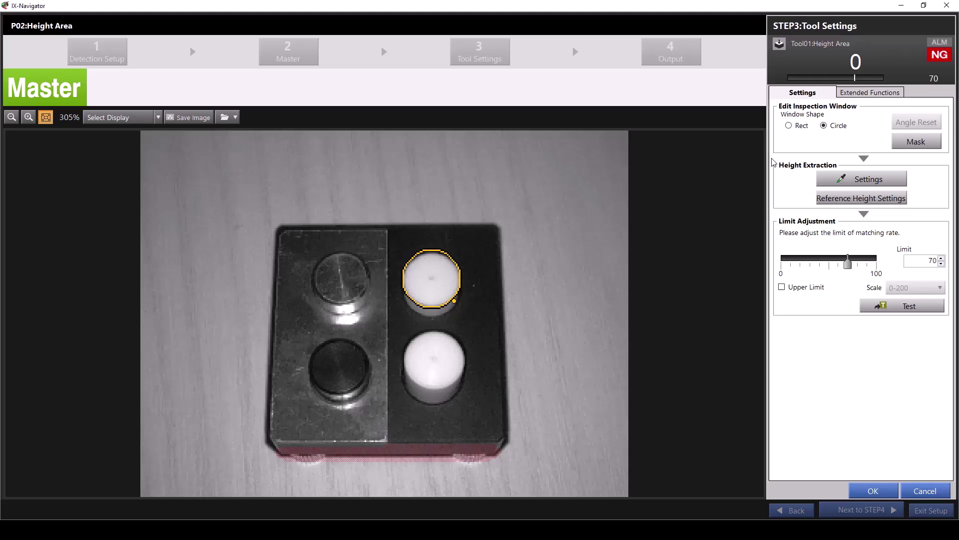
- Pick the top-right cylinder top as extract area, trying shrink, enlarge and undo
left_click(884, 180)
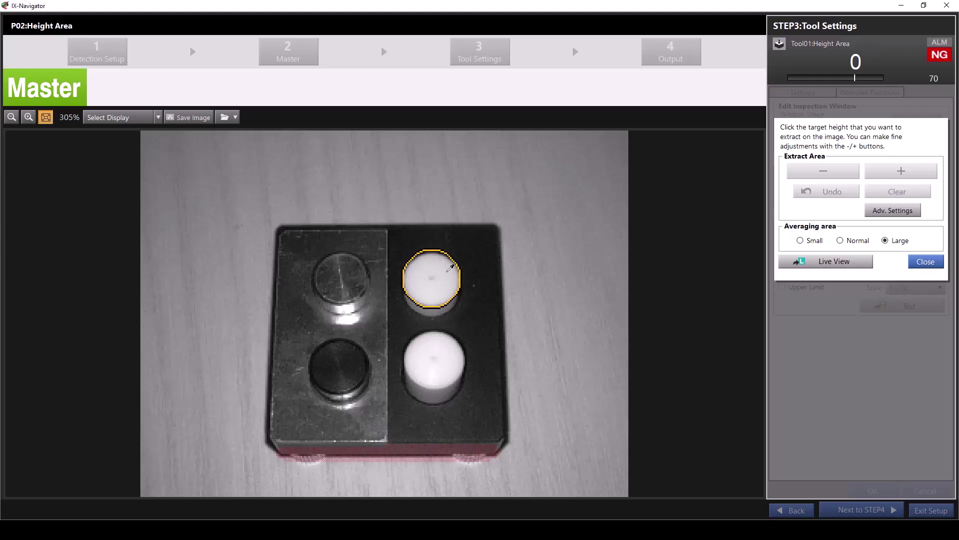
left_click(424, 275)
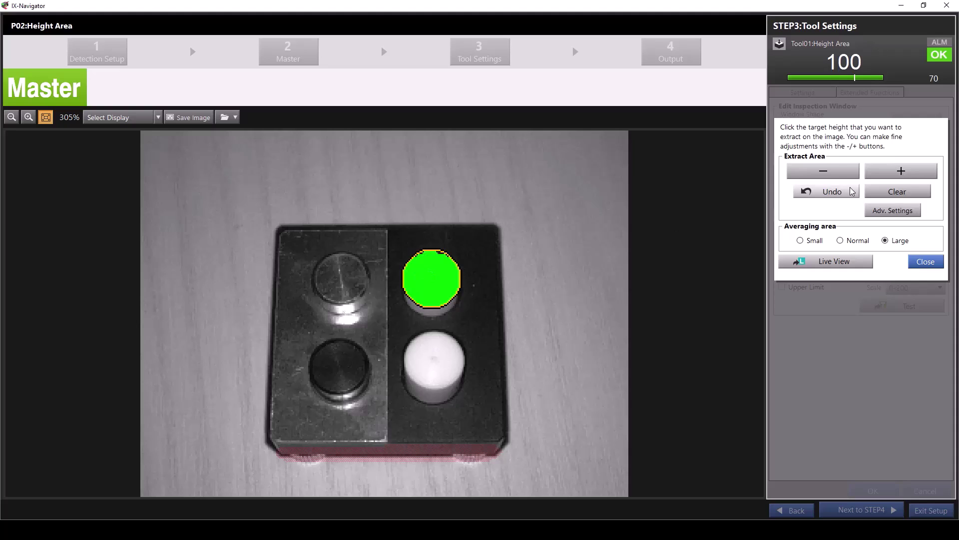
left_click(849, 172)
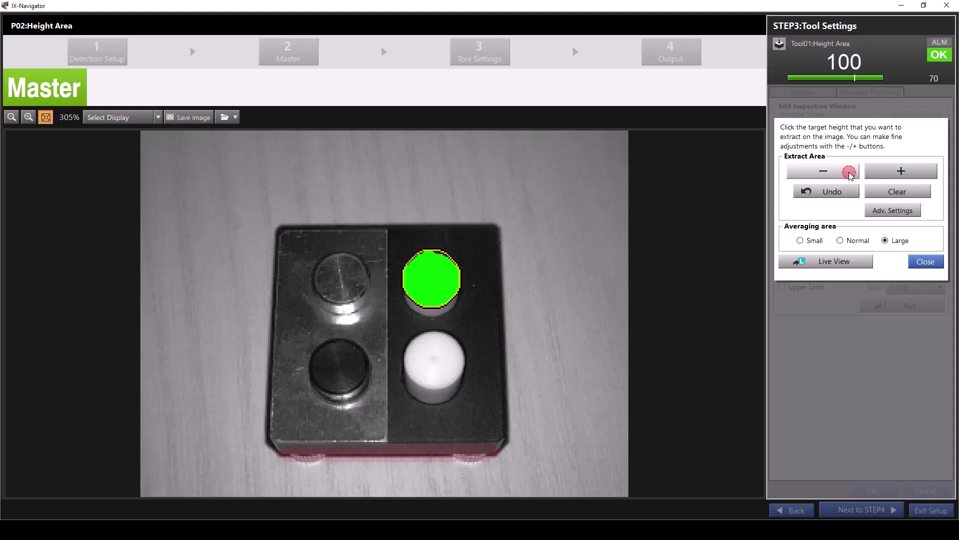
left_click(849, 171)
left_click(849, 172)
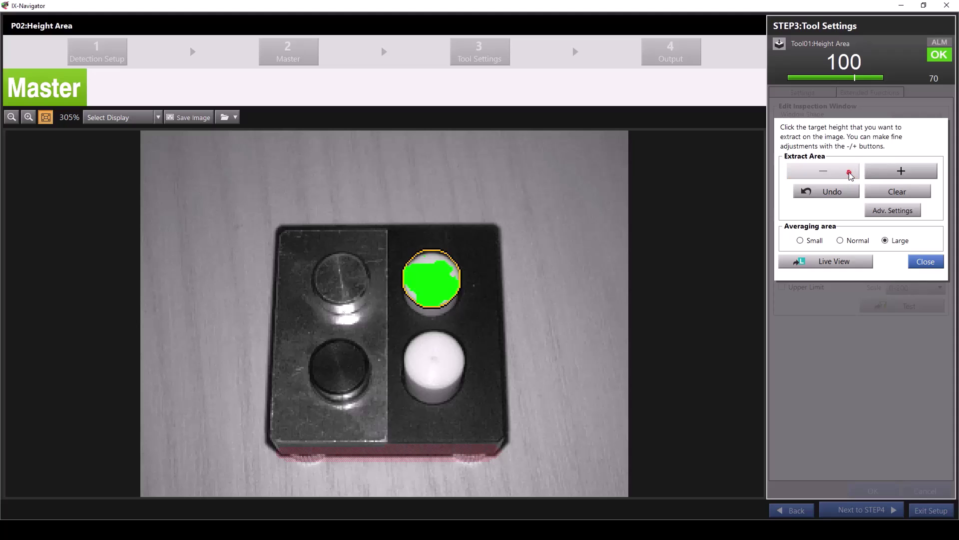
left_click(901, 176)
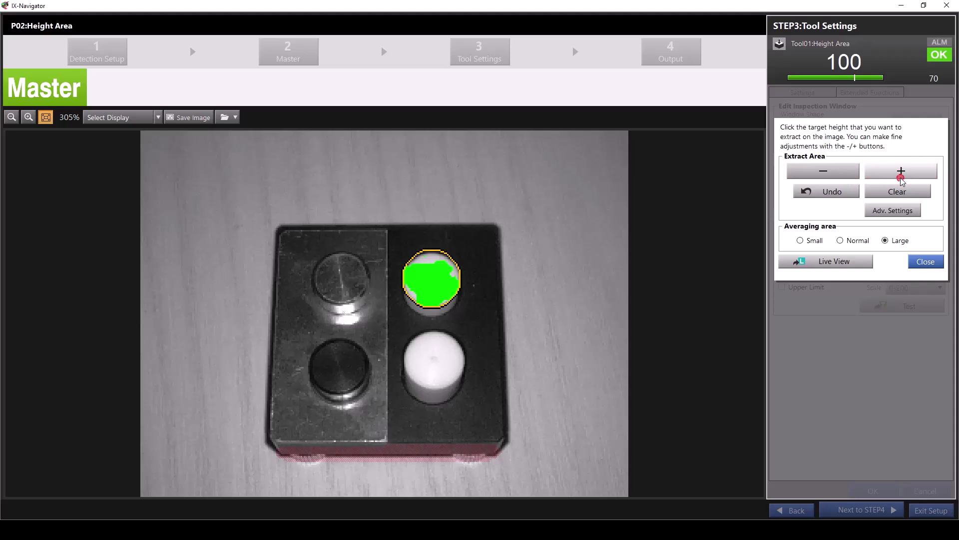
left_click(900, 175)
left_click(824, 192)
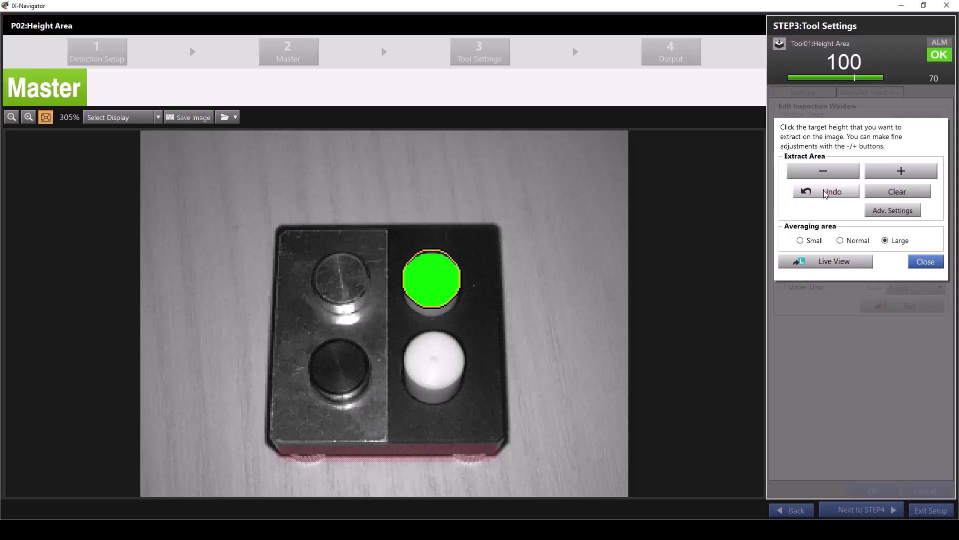
- Clear the extraction settings, re-pick the cylinder top, and show its 21.79–23.92 mm limits
left_click(879, 194)
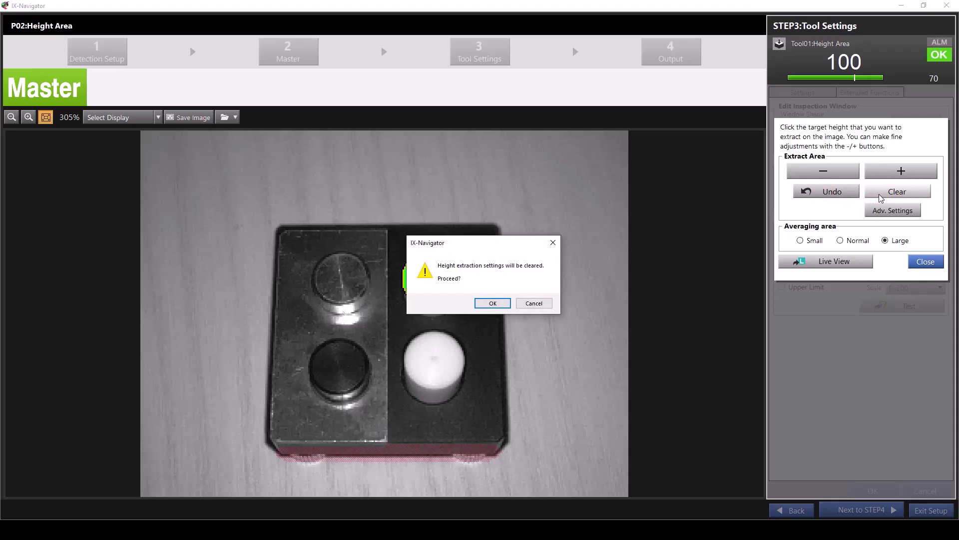
left_click(493, 304)
left_click(439, 262)
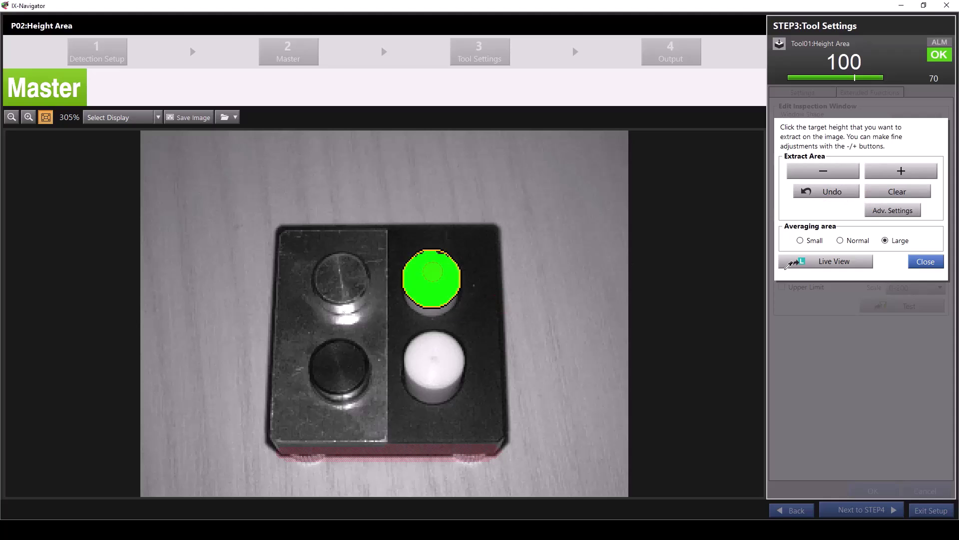
left_click(886, 214)
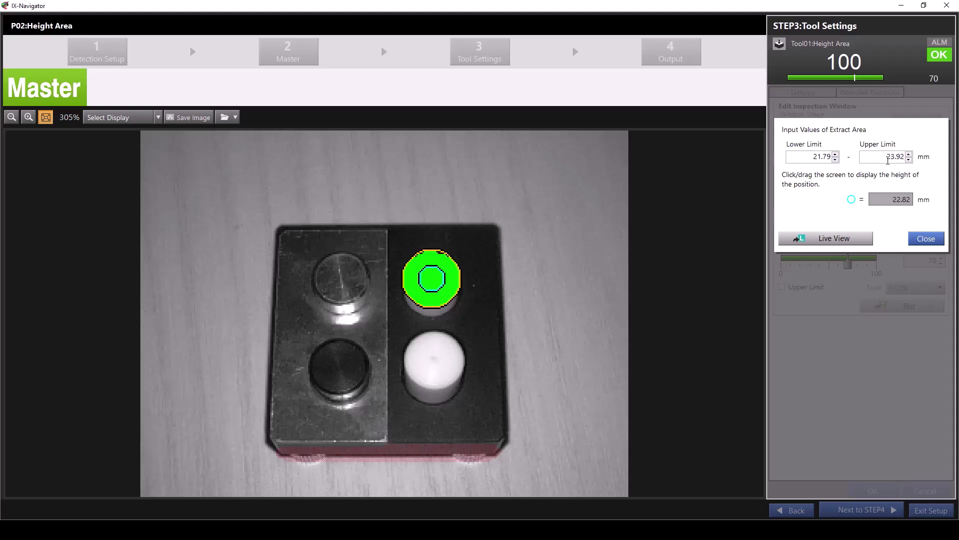
- Edit the extract Upper Limit, entering 22.80 mm then 23, and close the numeric limits
left_click_drag(883, 157, 931, 158)
type("22.8")
key("Return")
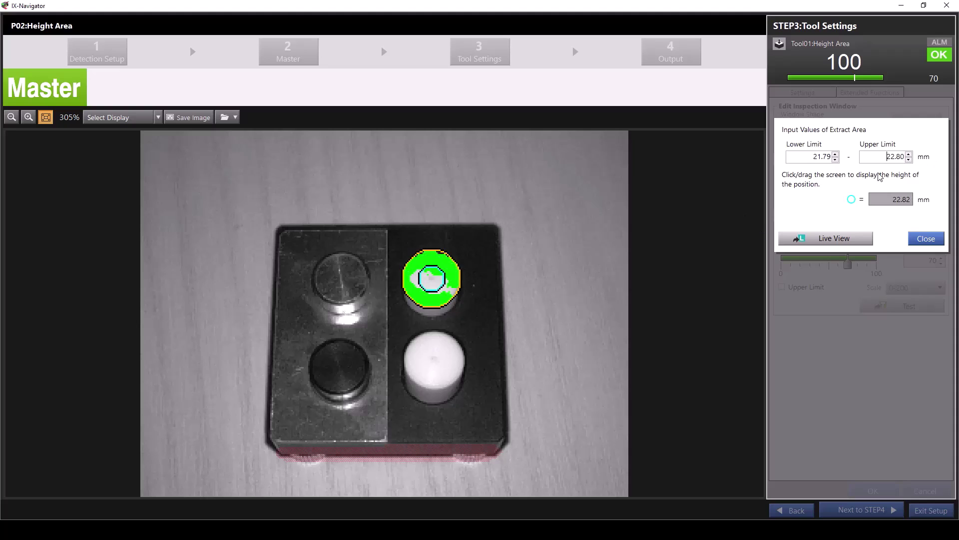
left_click_drag(886, 157, 909, 157)
type("23.92")
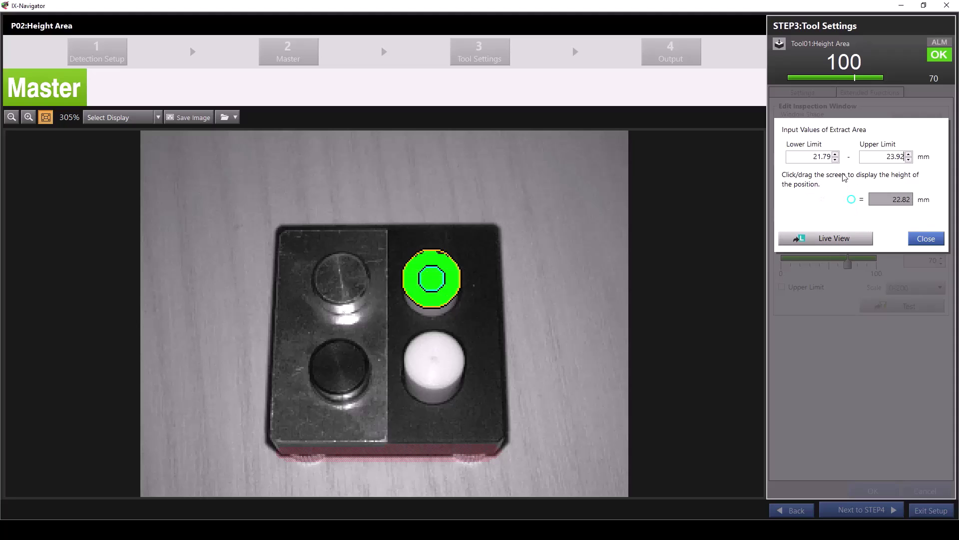
left_click(927, 239)
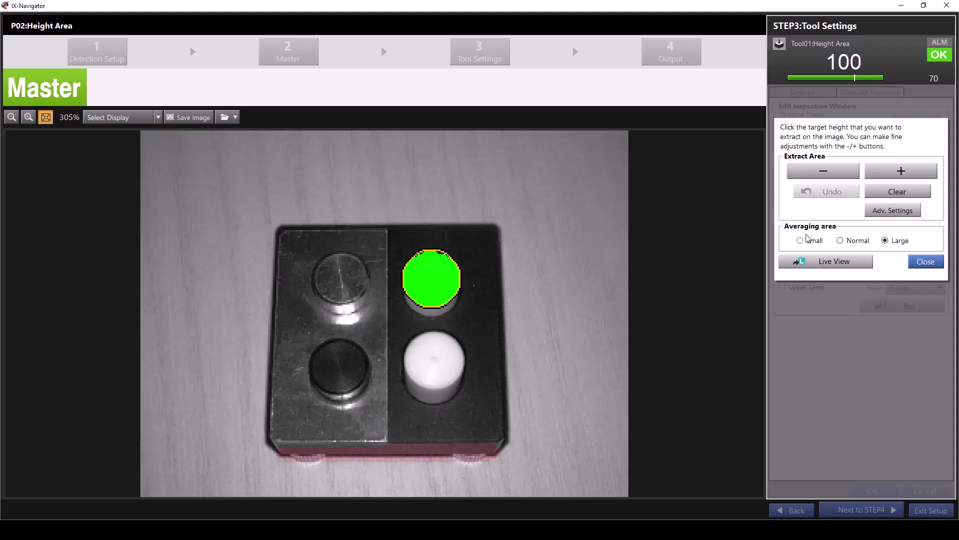
- Try Small, Large and Normal averaging areas, settle on Normal, and close extraction settings
left_click(800, 240)
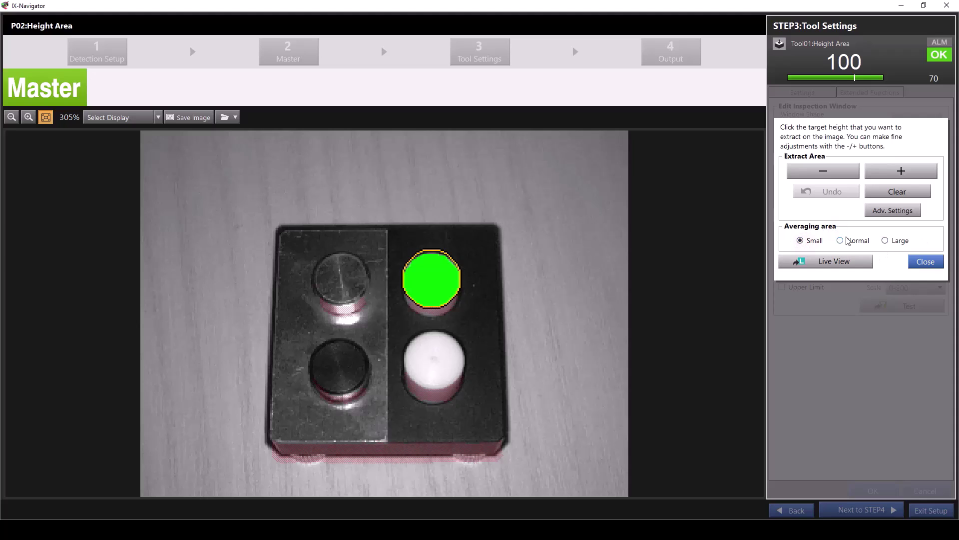
left_click(849, 244)
left_click(888, 240)
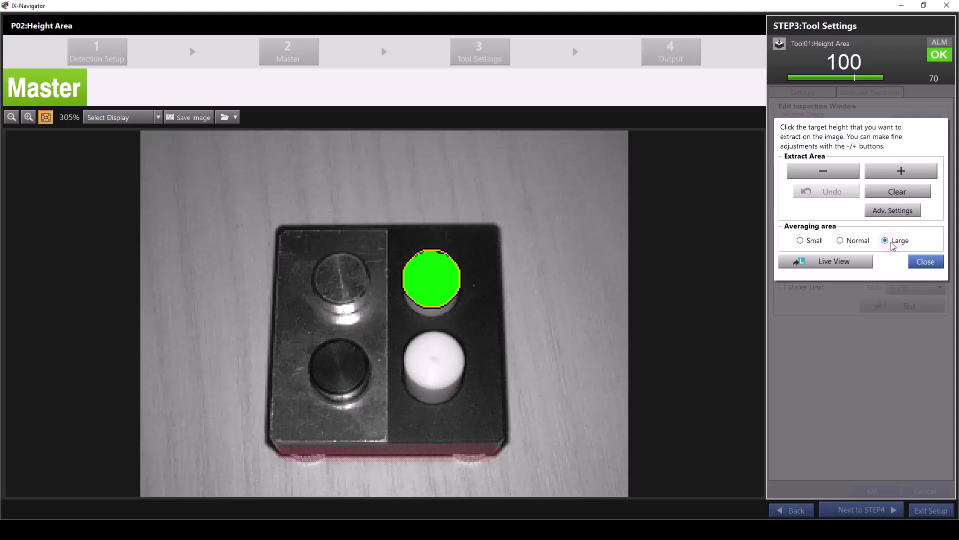
left_click(851, 242)
left_click(802, 242)
left_click(858, 242)
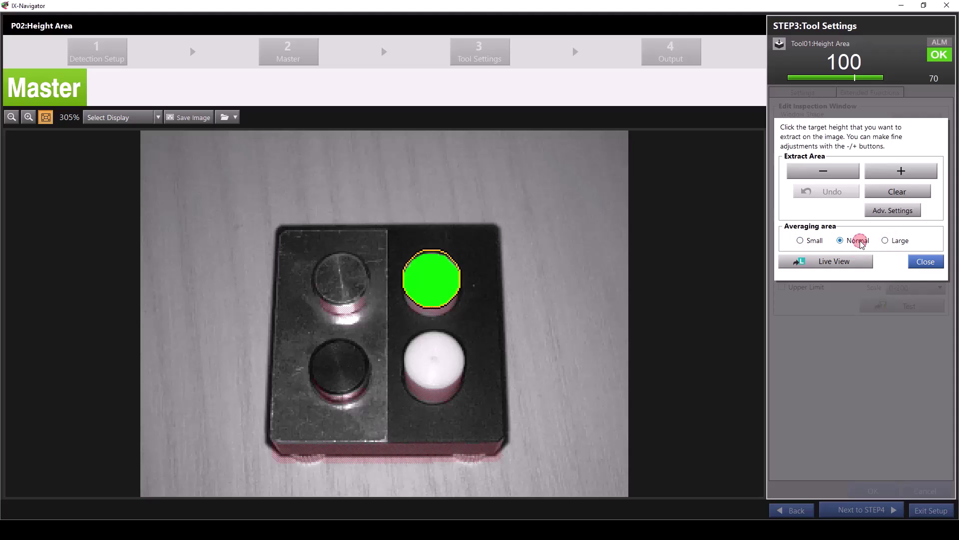
left_click(927, 262)
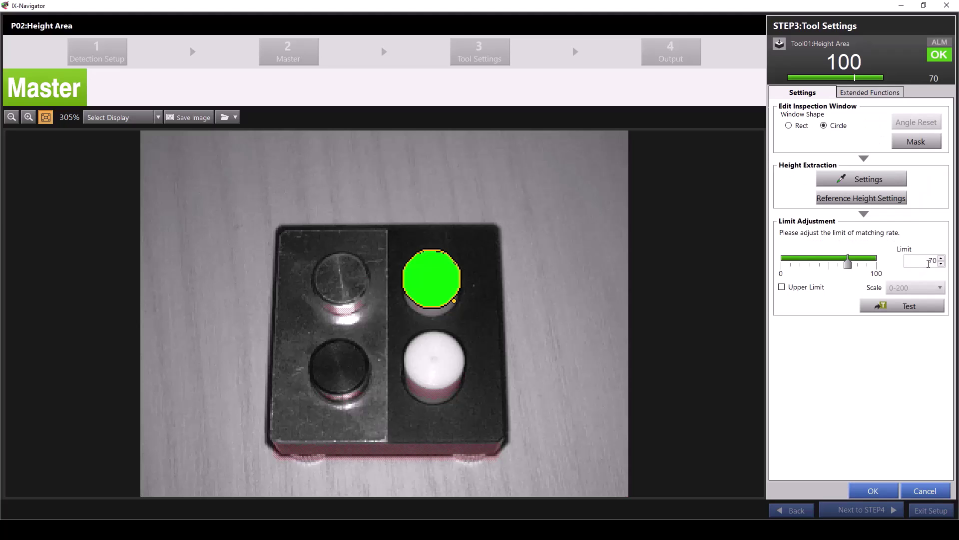
left_click(843, 199)
left_click(823, 138)
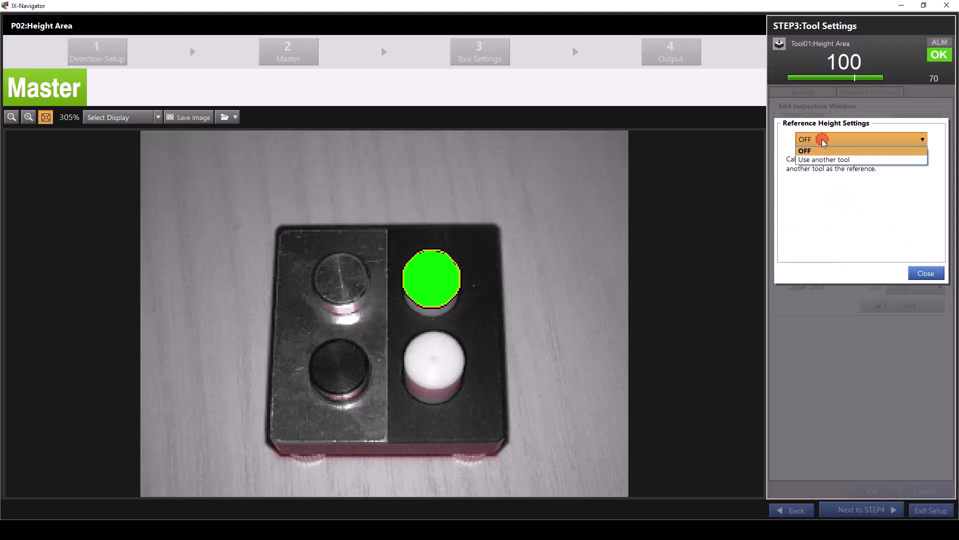
left_click(822, 160)
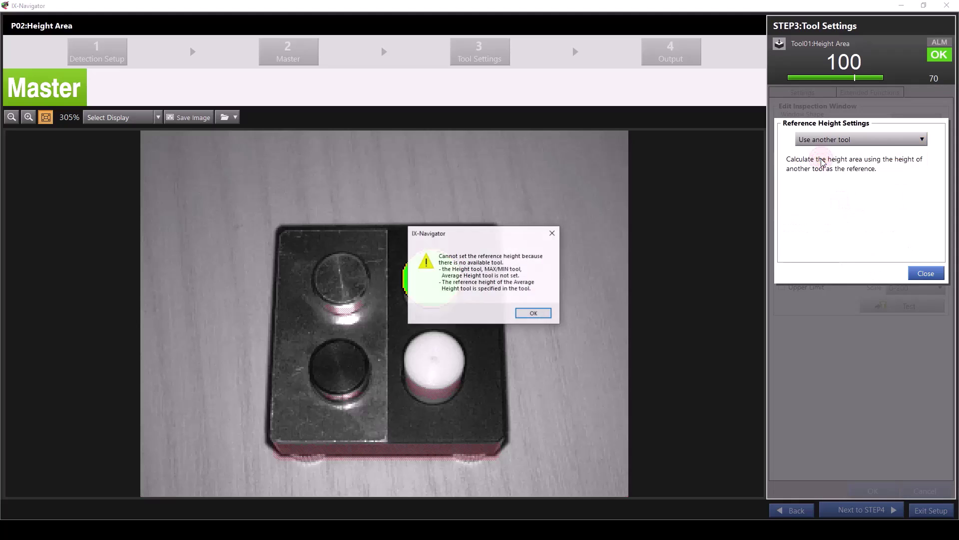
left_click(533, 313)
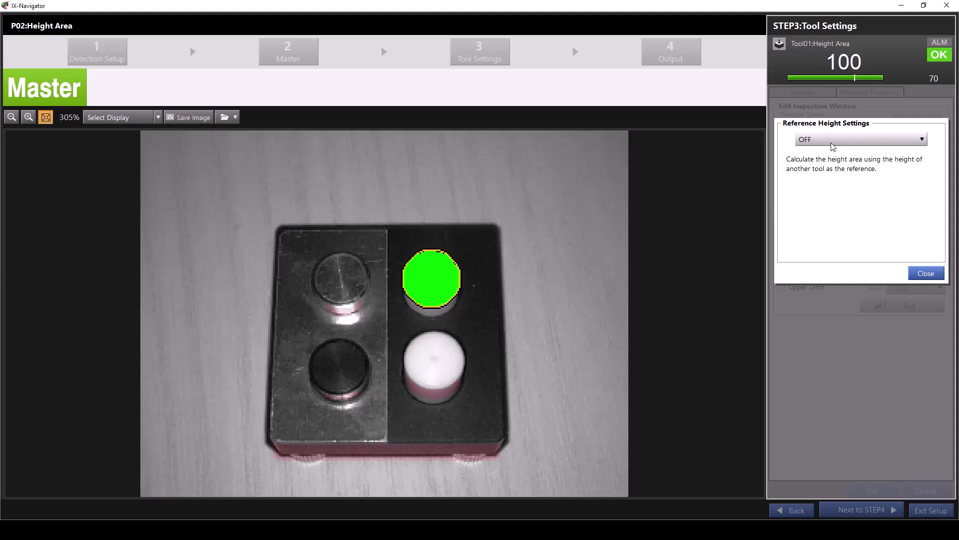
left_click(925, 273)
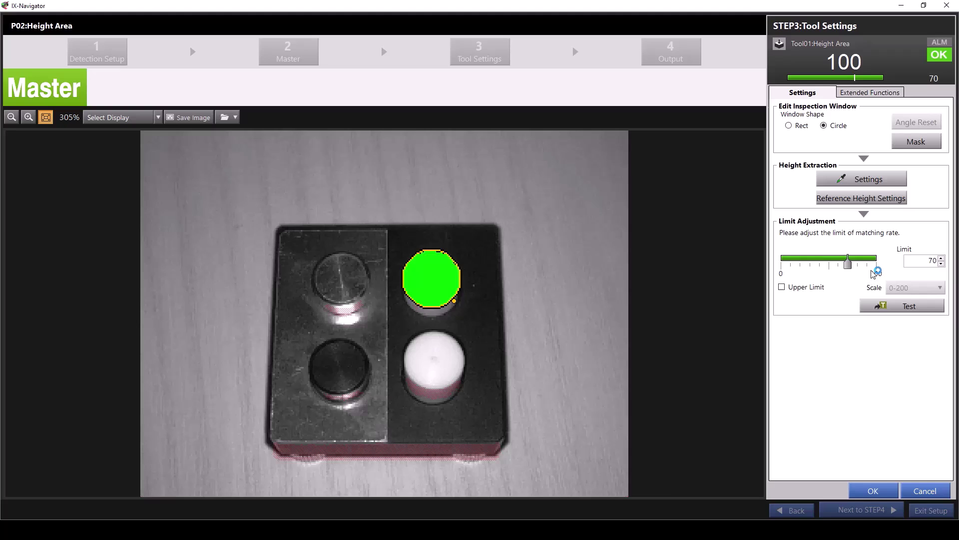
left_click_drag(851, 269, 850, 270)
left_click(866, 305)
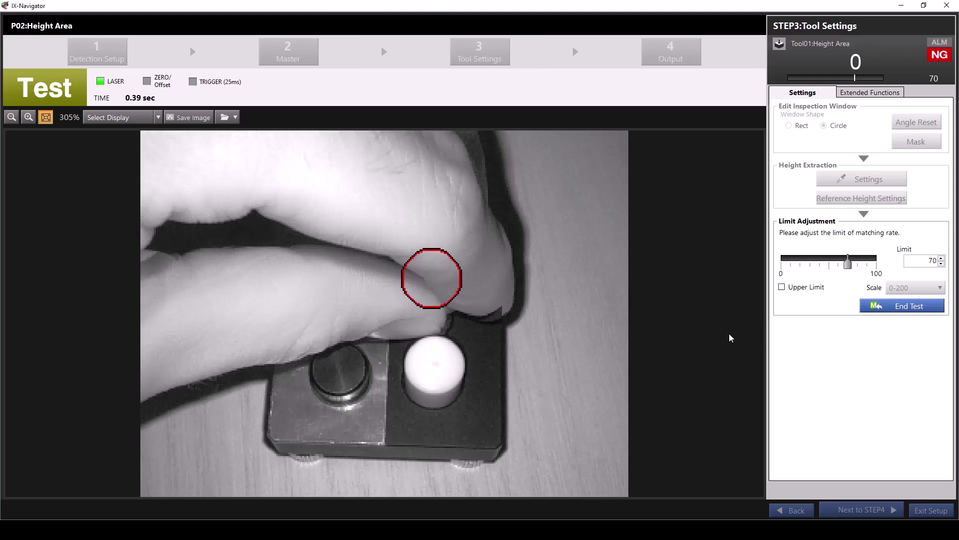
- End the live test and enable upper/lower score limits of HI 101 and LO 34
left_click(880, 307)
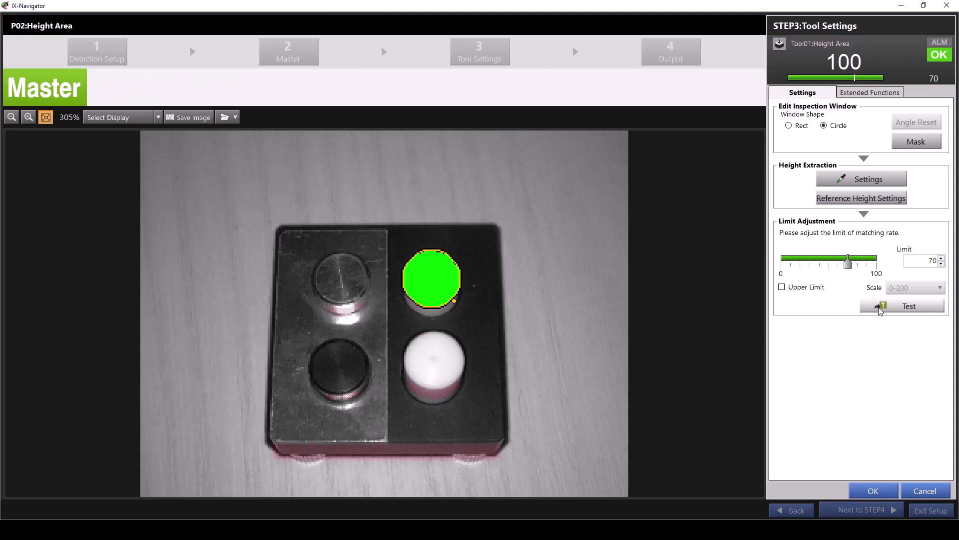
left_click(793, 290)
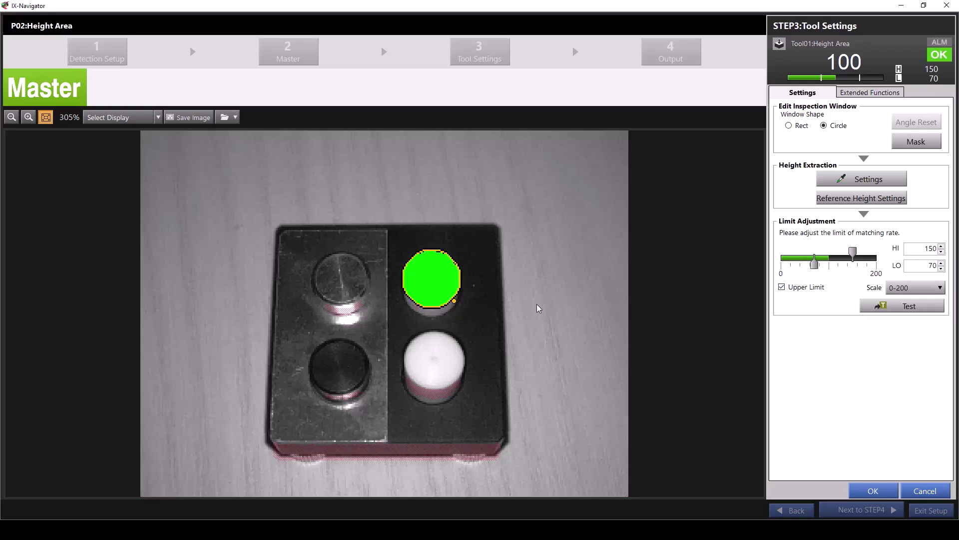
left_click_drag(454, 300, 418, 358)
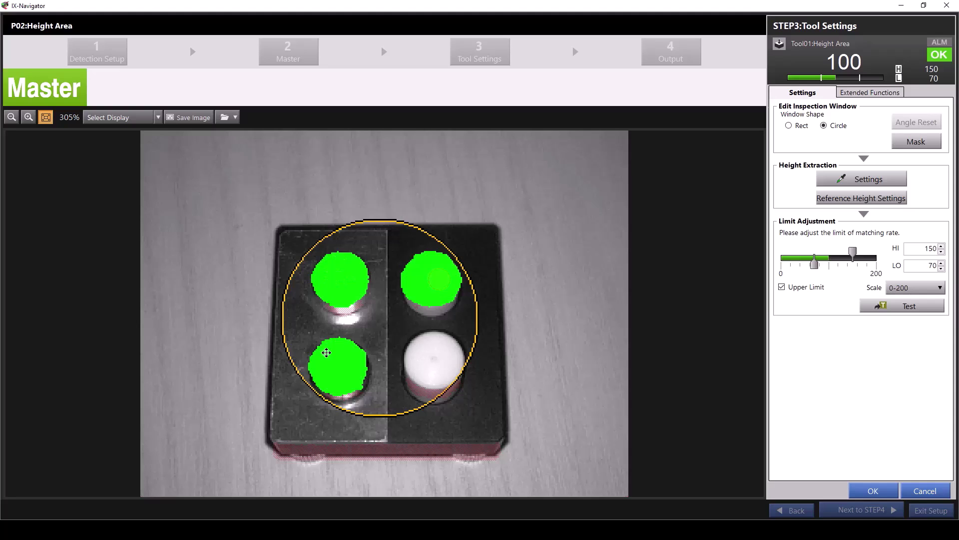
double_click(924, 248)
type("10")
key("Tab")
type("2")
key("BackSpace")
type("34")
- Run a live test with the new limits, then return to the master image
left_click(909, 307)
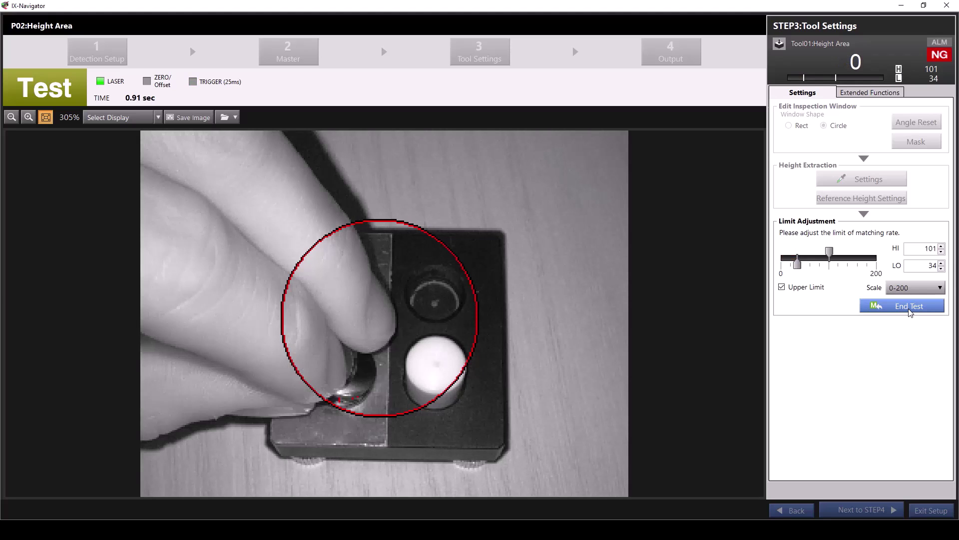
left_click(909, 305)
left_click(910, 311)
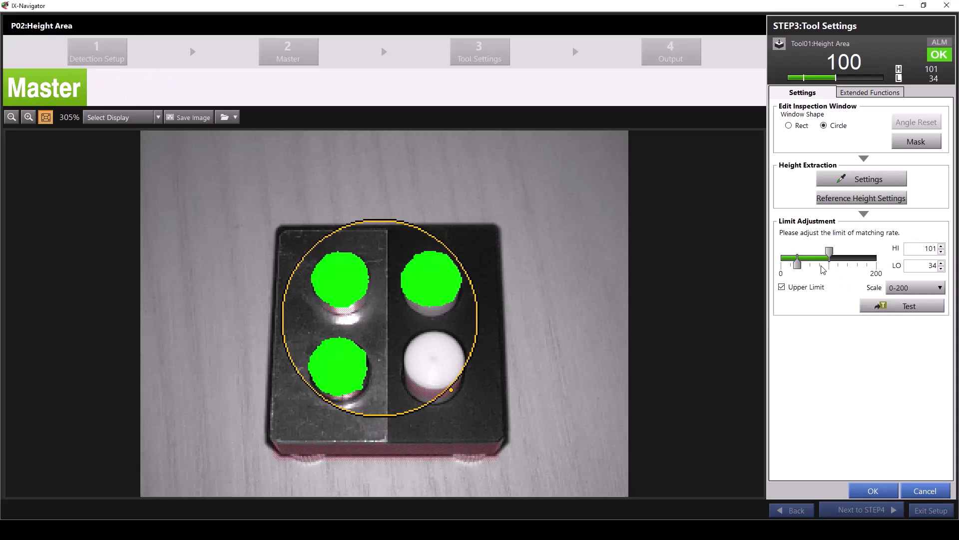
- Switch to a single limit of 70 and refit the circle on the top-right cylinder
left_click(782, 287)
double_click(932, 260)
type("70")
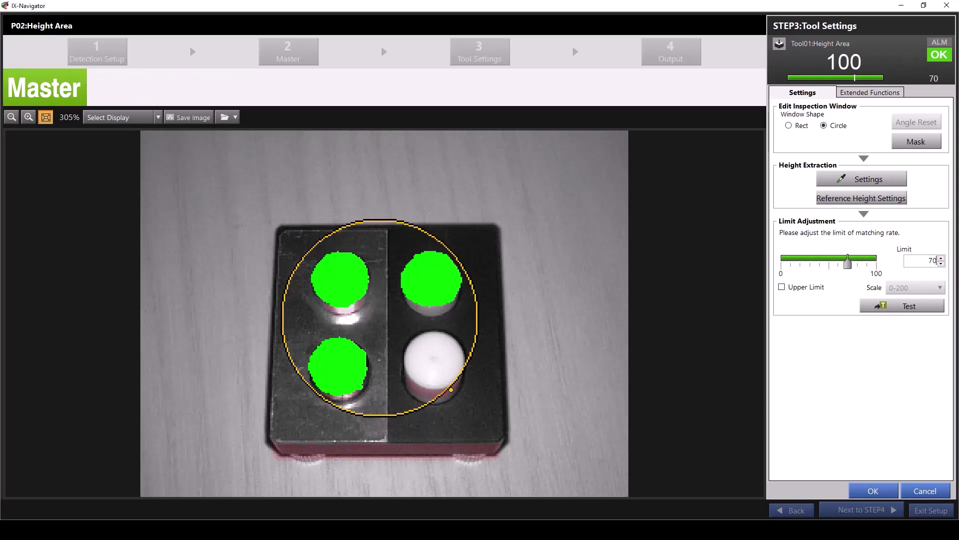
left_click_drag(451, 389, 389, 358)
left_click_drag(375, 326, 427, 287)
left_click(883, 92)
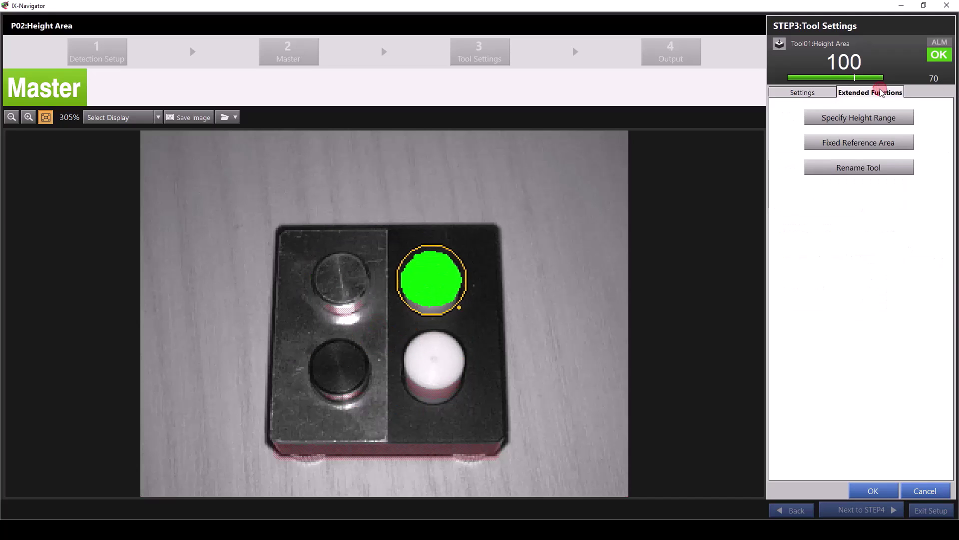
left_click(855, 115)
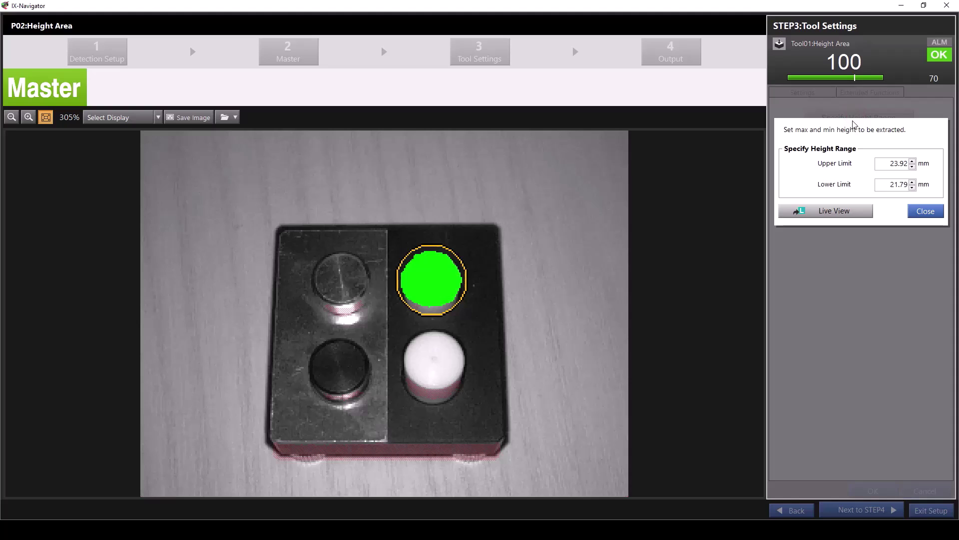
left_click(917, 219)
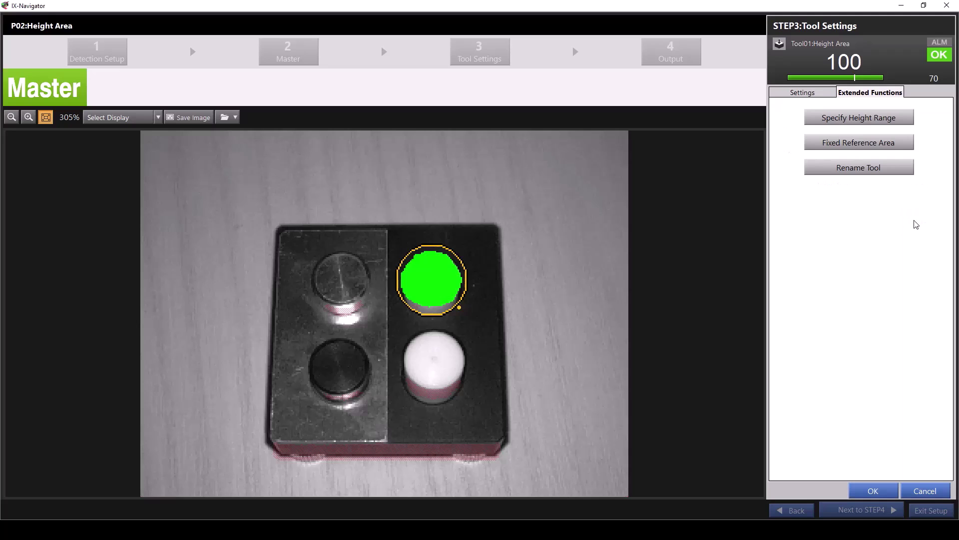
left_click(856, 141)
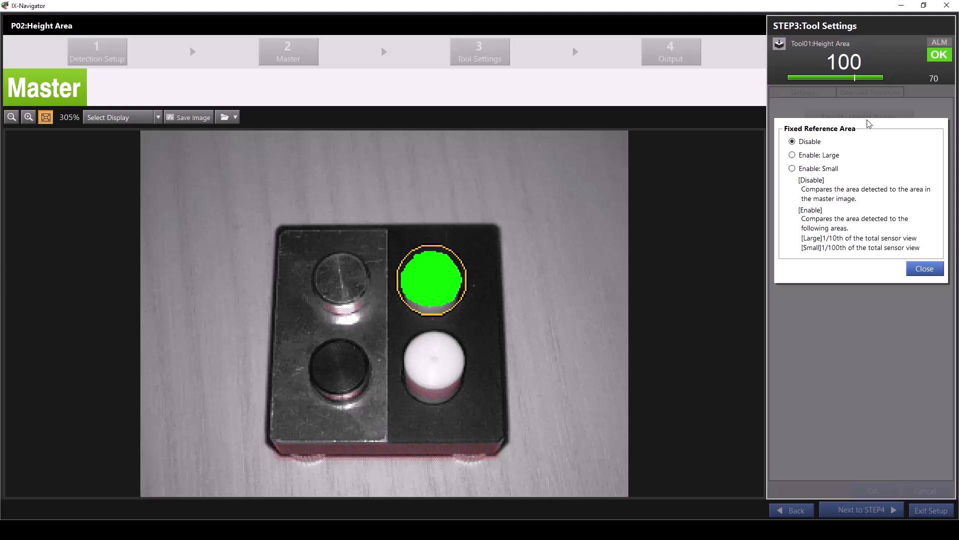
left_click(811, 158)
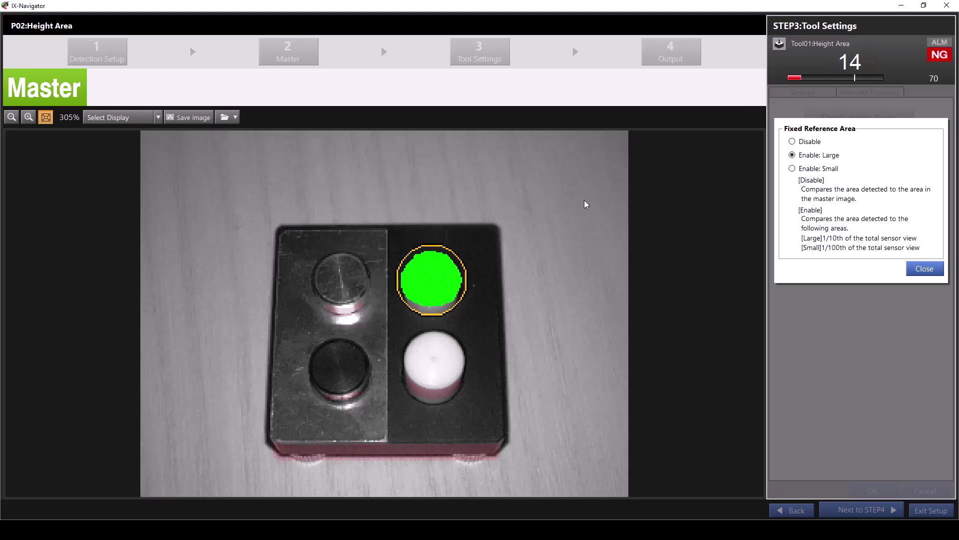
left_click(805, 172)
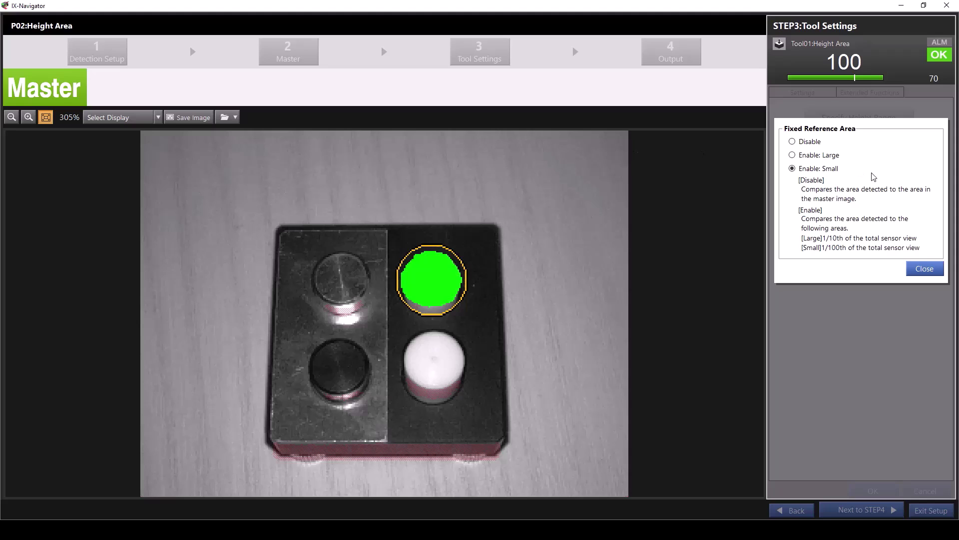
left_click(808, 142)
left_click(922, 268)
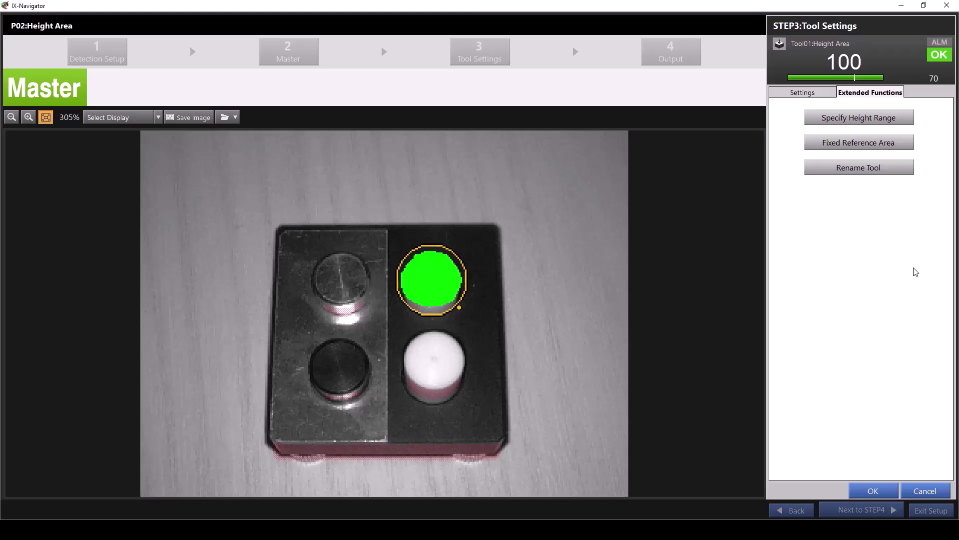
- Rename the tool to 'Top Right', accept the settings, and advance to Output Assignment
left_click(858, 169)
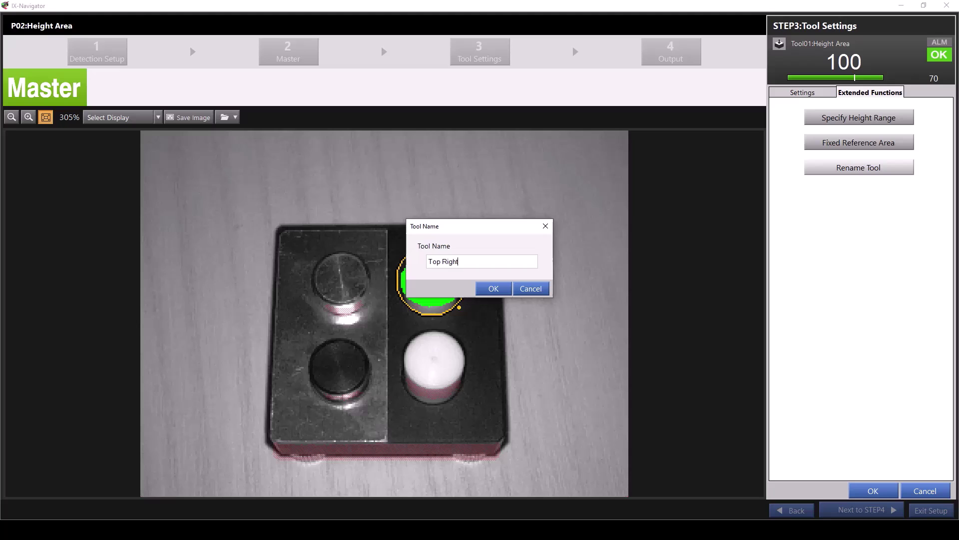
left_click(489, 291)
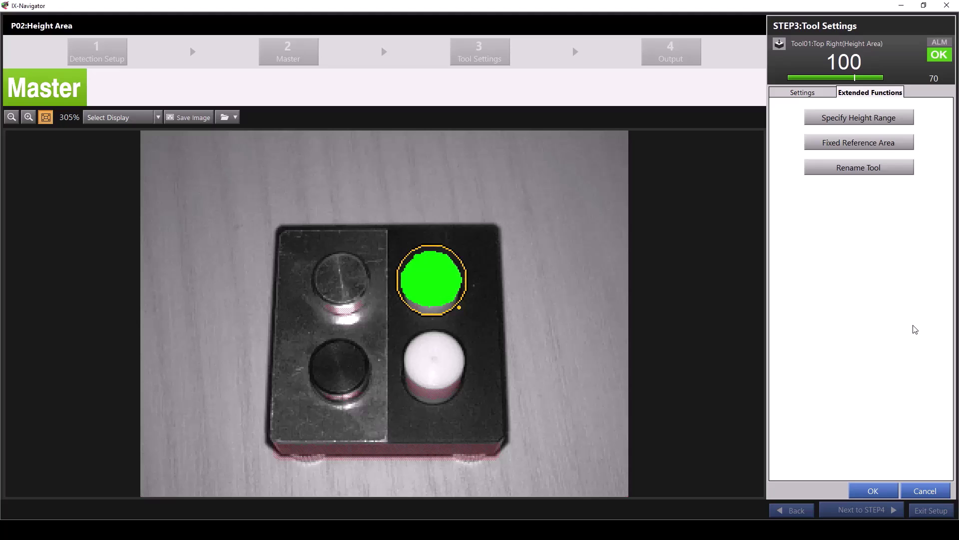
left_click(872, 488)
left_click(868, 509)
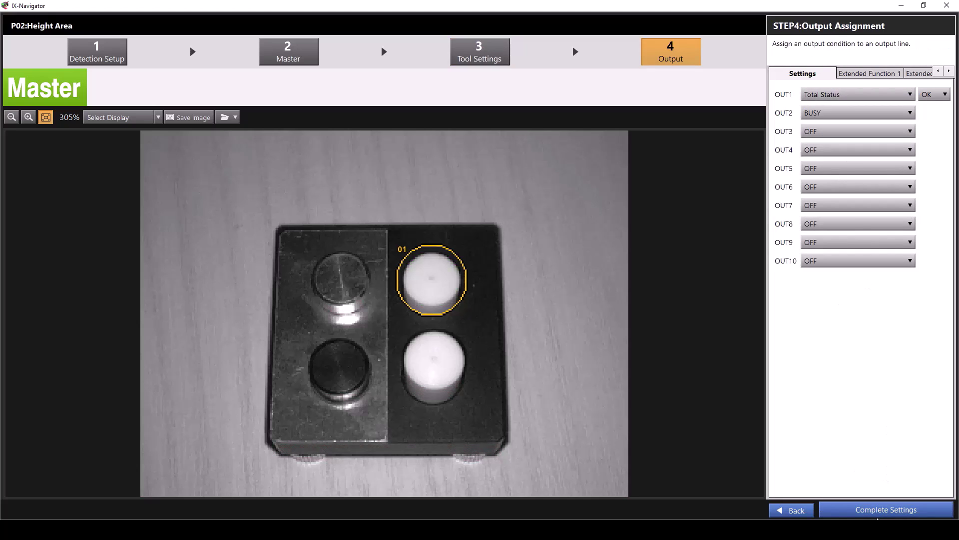
- Complete the settings, confirm saving the program changes, and run the sensor
left_click(875, 509)
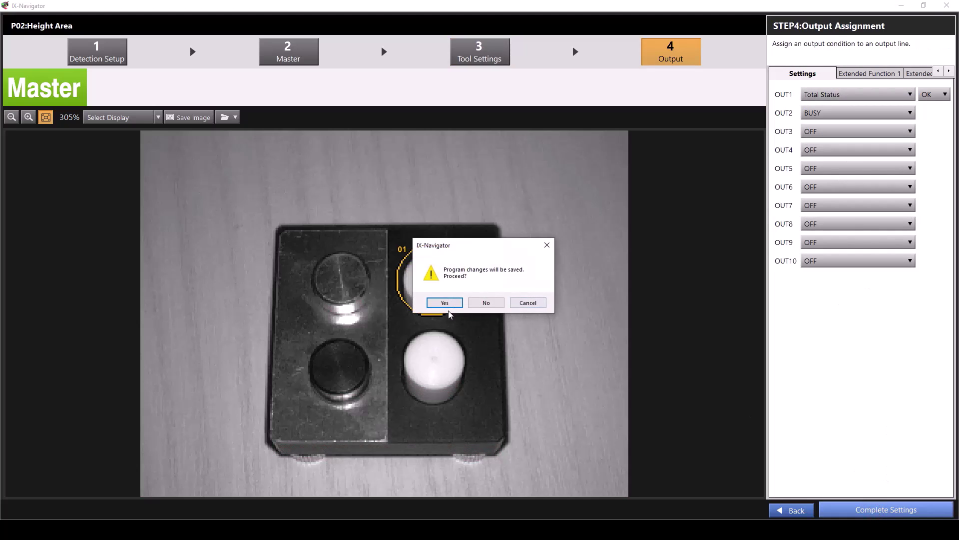
left_click(440, 302)
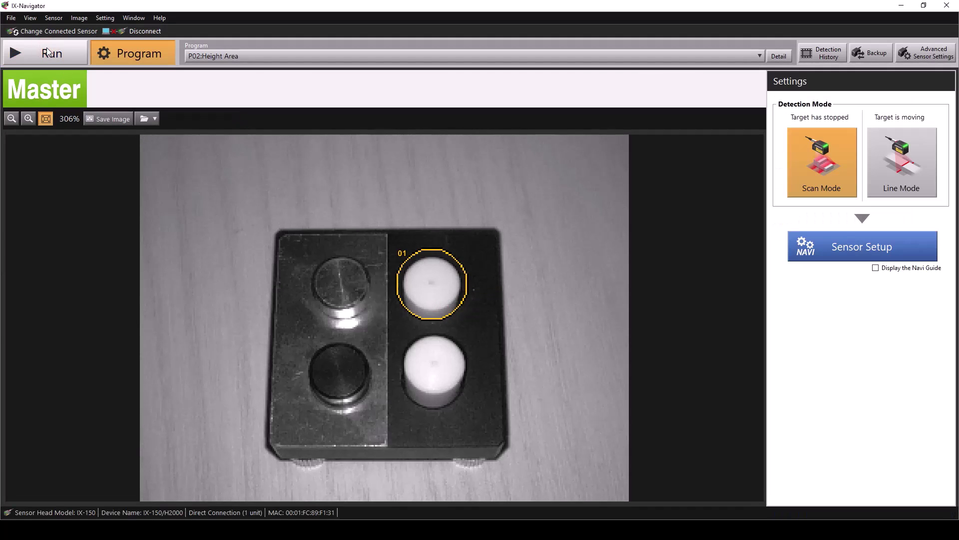
left_click(48, 51)
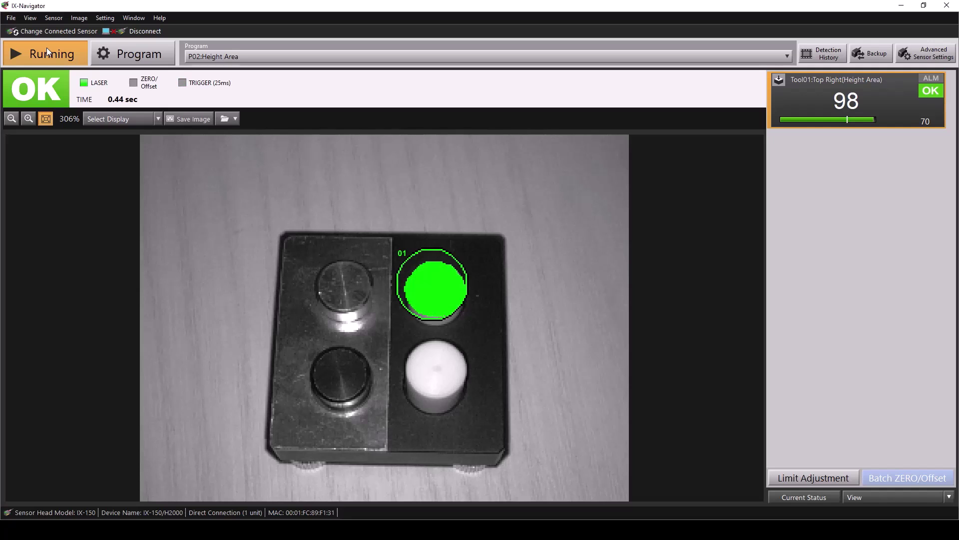